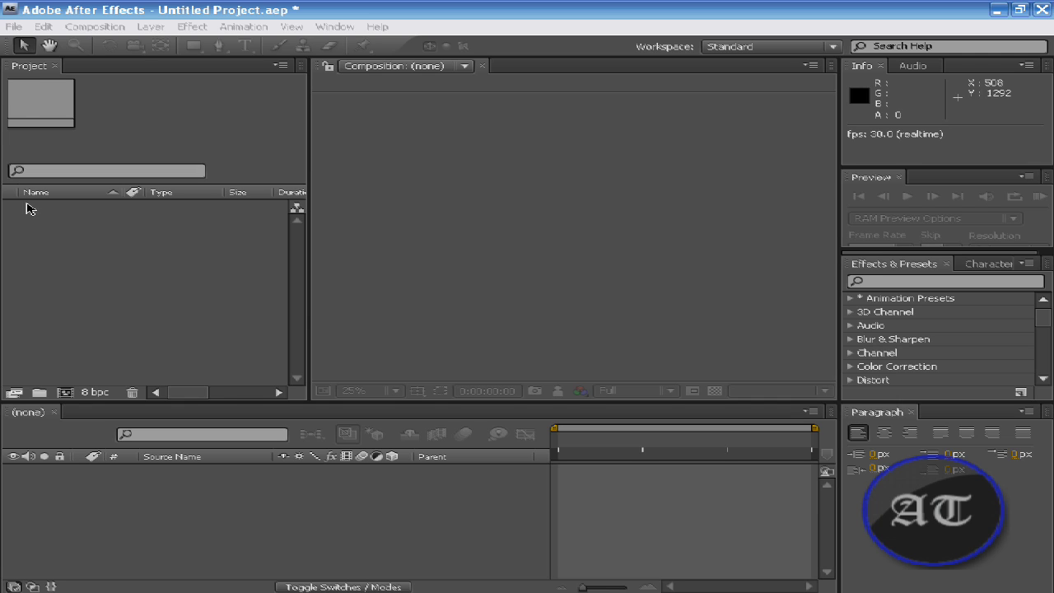
Launch Adobe Bridge from After Effects' File menu to browse the Media folder's subfolders.
{"action": "left_click", "coordinate": [17, 28]}
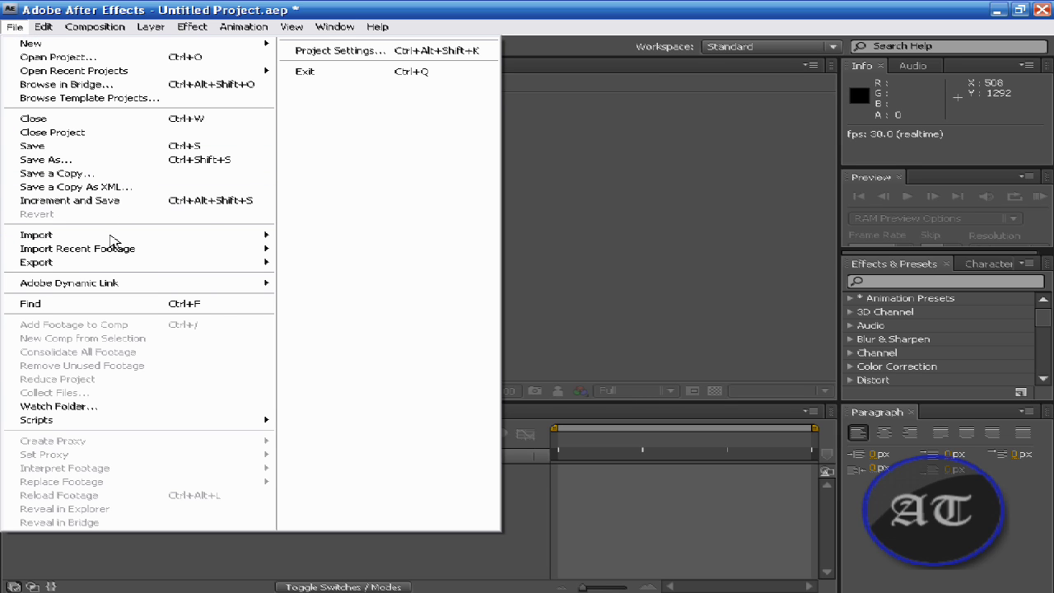
{"action": "mouse_move", "coordinate": [95, 251]}
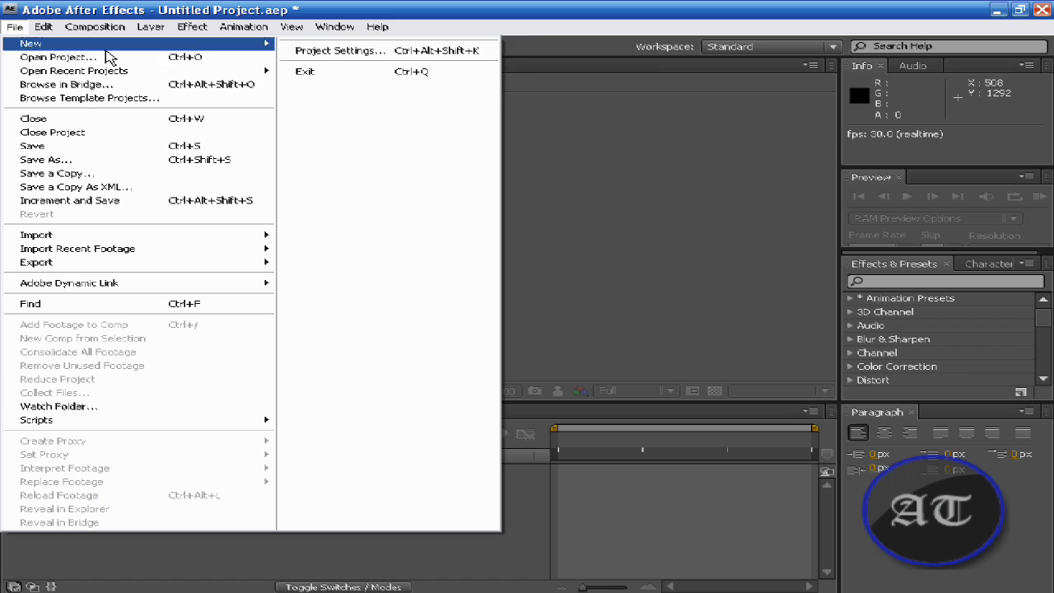
{"action": "left_click", "coordinate": [86, 86]}
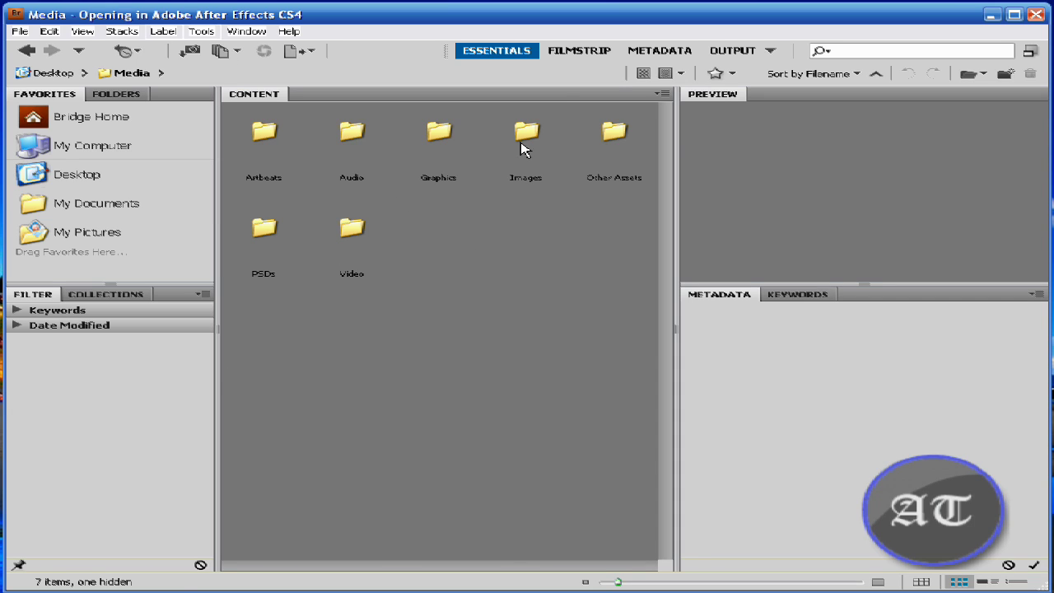
Open the Images > image sequence folder and preview the first ten ninja flip frames.
{"action": "double_click", "coordinate": [523, 140]}
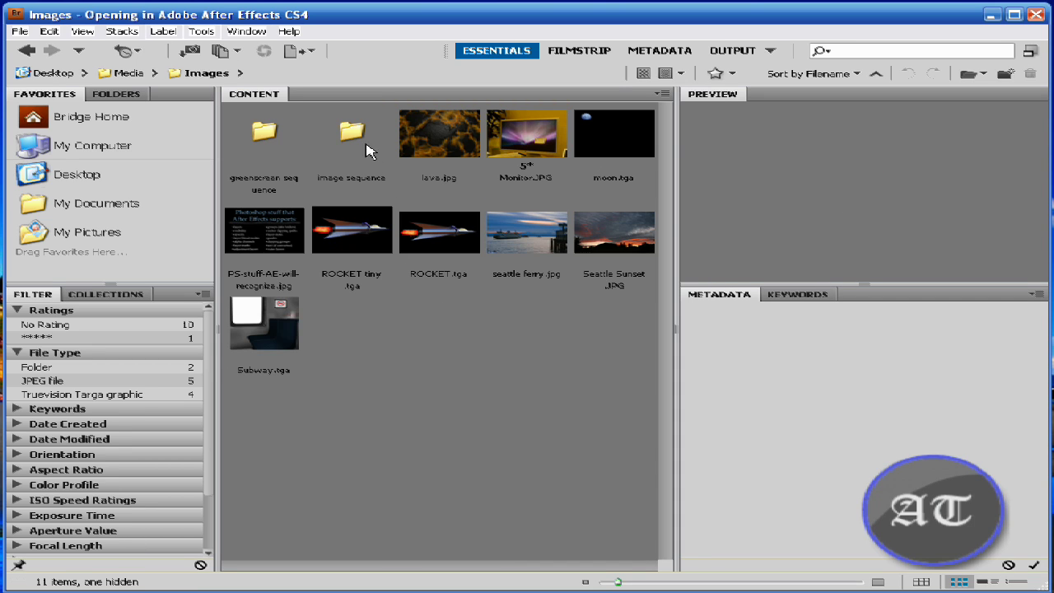
{"action": "double_click", "coordinate": [366, 148]}
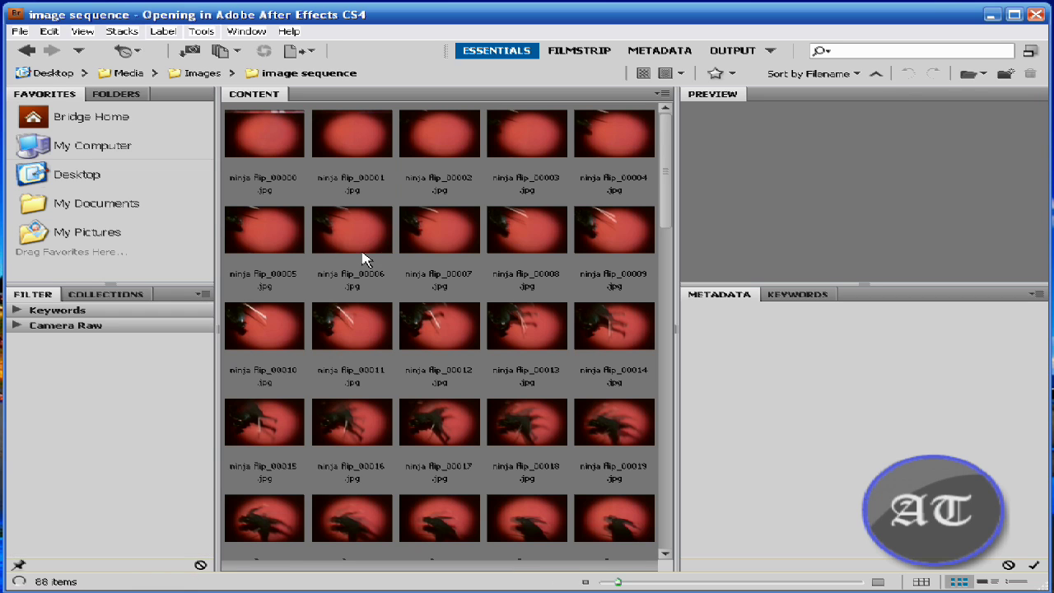
{"action": "left_click", "coordinate": [288, 131]}
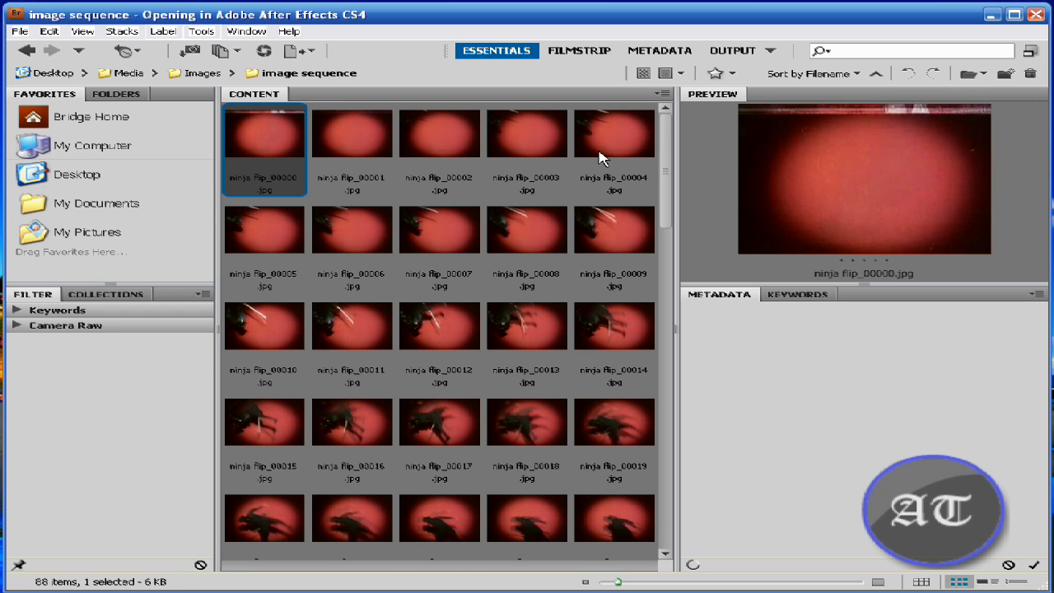
{"action": "left_click", "coordinate": [387, 154]}
{"action": "left_click", "coordinate": [429, 147]}
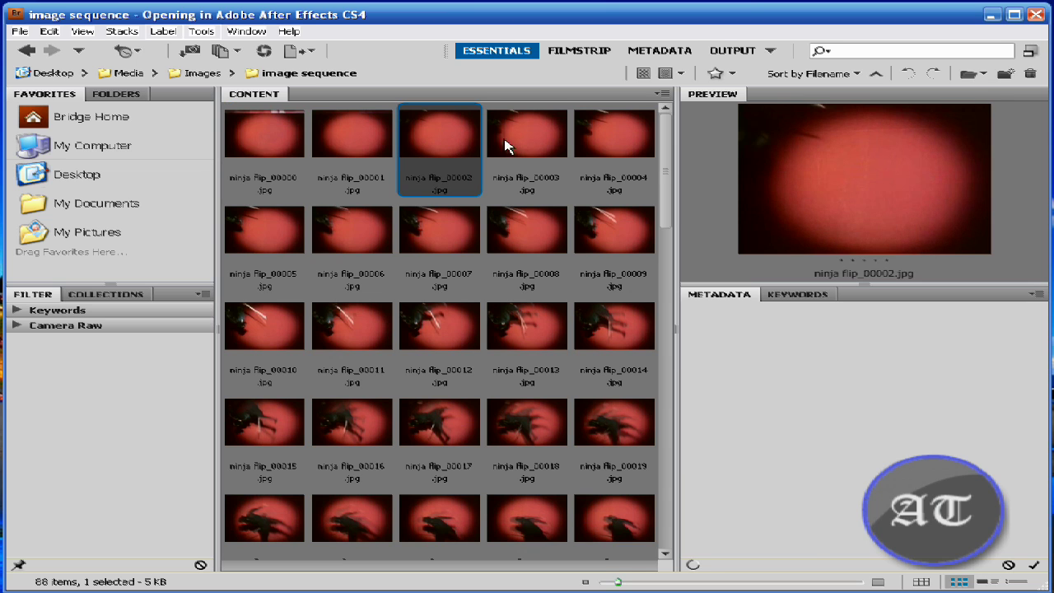
{"action": "left_click", "coordinate": [539, 149]}
{"action": "left_click", "coordinate": [607, 146]}
{"action": "left_click", "coordinate": [290, 247]}
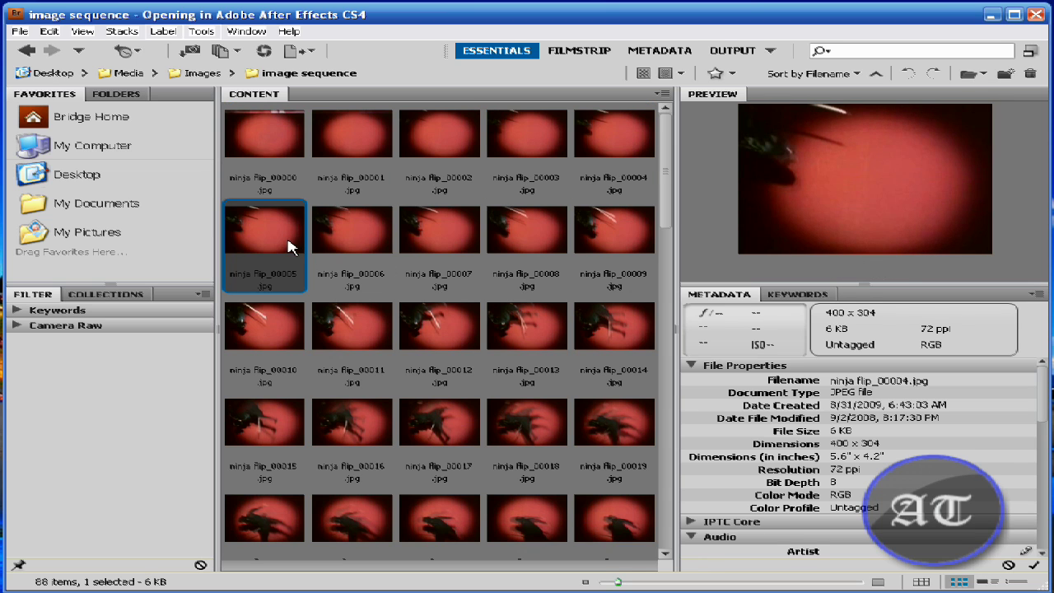
{"action": "left_click", "coordinate": [352, 235]}
{"action": "left_click", "coordinate": [438, 233]}
{"action": "left_click", "coordinate": [541, 236]}
{"action": "left_click", "coordinate": [612, 233]}
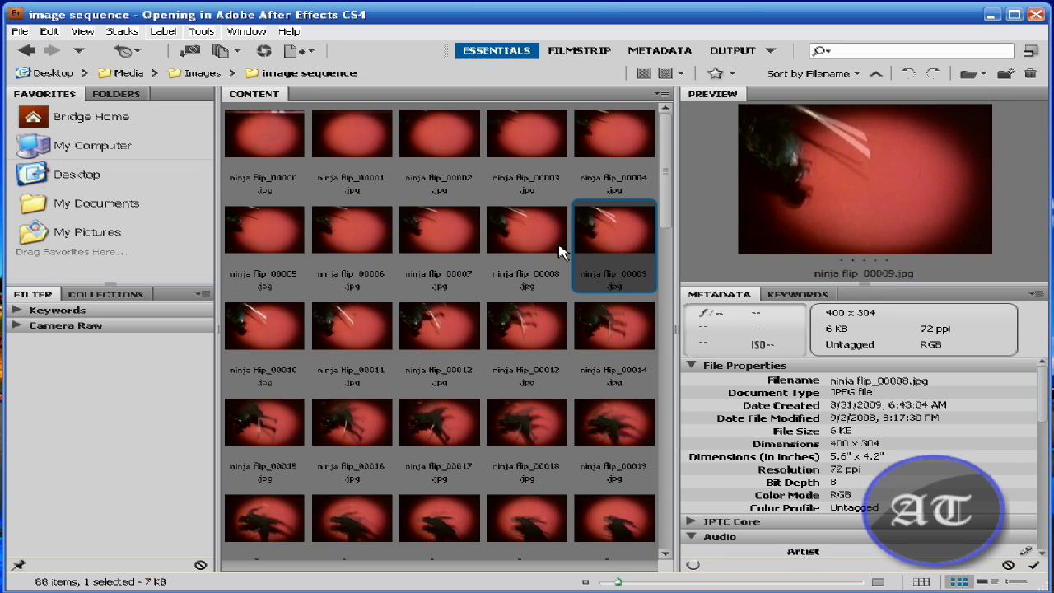
Preview the remaining ninja flip frames through 00020, then scroll to the last frame 00087.
{"action": "left_click", "coordinate": [266, 337]}
{"action": "left_click", "coordinate": [355, 327]}
{"action": "left_click", "coordinate": [459, 322]}
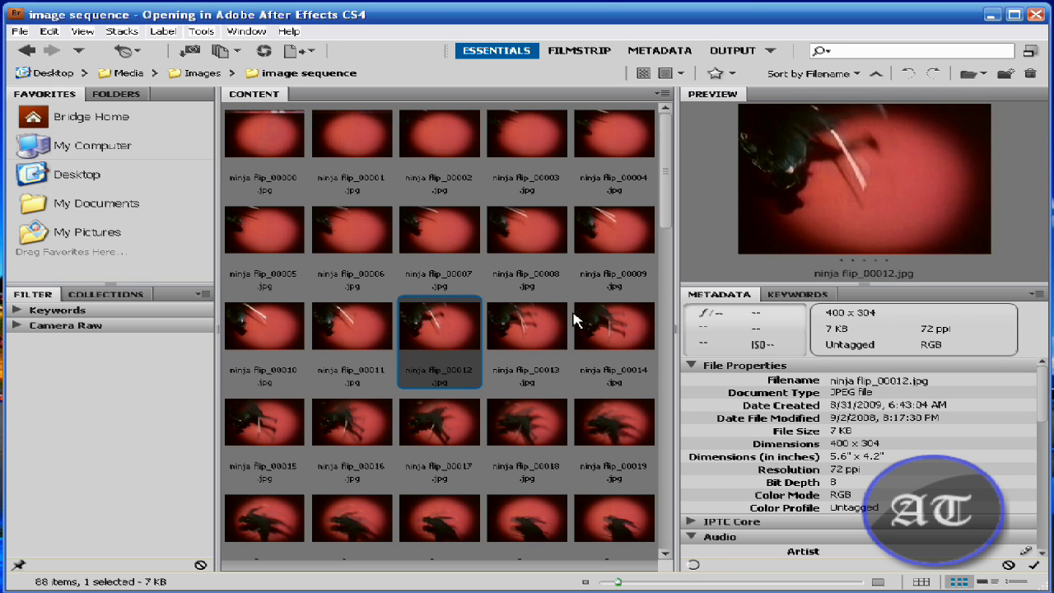
{"action": "left_click", "coordinate": [574, 320]}
{"action": "left_click", "coordinate": [522, 325]}
{"action": "left_click", "coordinate": [277, 437]}
{"action": "left_click", "coordinate": [368, 431]}
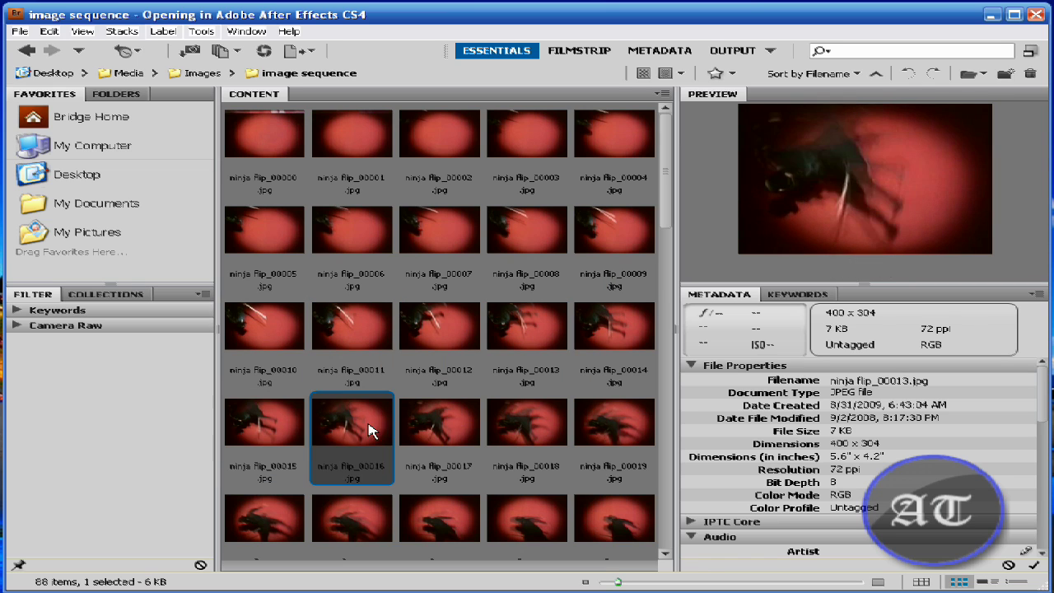
{"action": "left_click", "coordinate": [437, 428]}
{"action": "left_click", "coordinate": [538, 429]}
{"action": "left_click", "coordinate": [637, 431]}
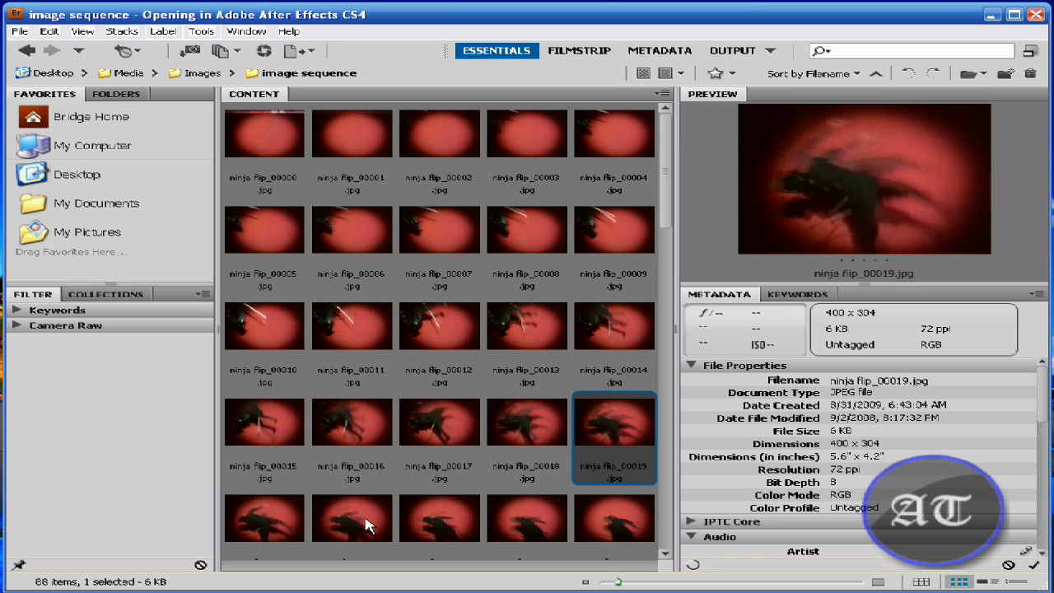
{"action": "left_click", "coordinate": [298, 523]}
{"action": "left_click_drag", "start_coordinate": [669, 190], "coordinate": [650, 553]}
{"action": "left_click", "coordinate": [451, 492]}
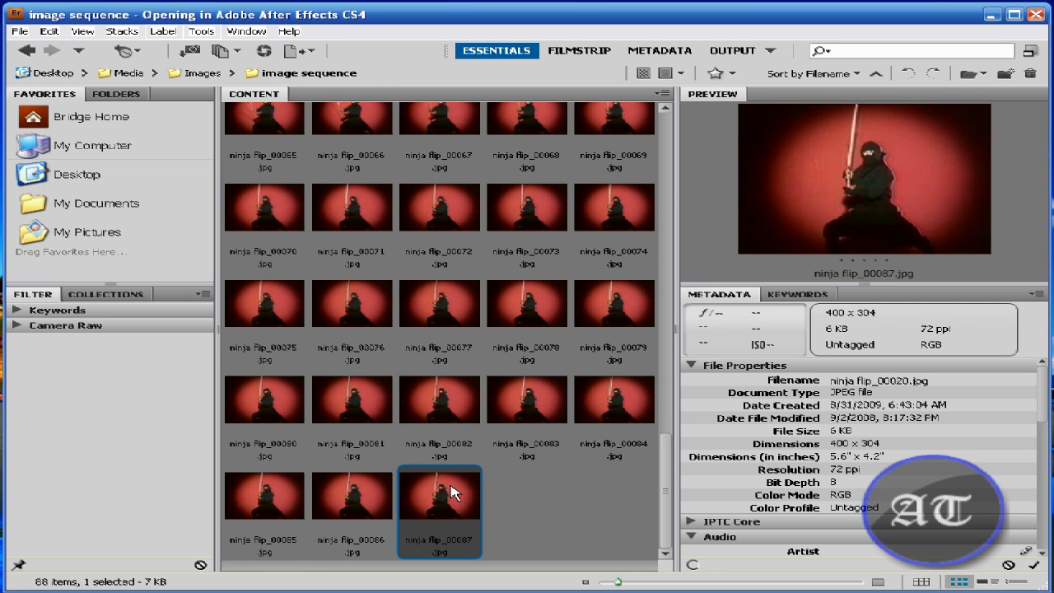
Minimize Bridge and import ninja flip_00000 onward as a single JPEG sequence footage item.
{"action": "left_click", "coordinate": [993, 15]}
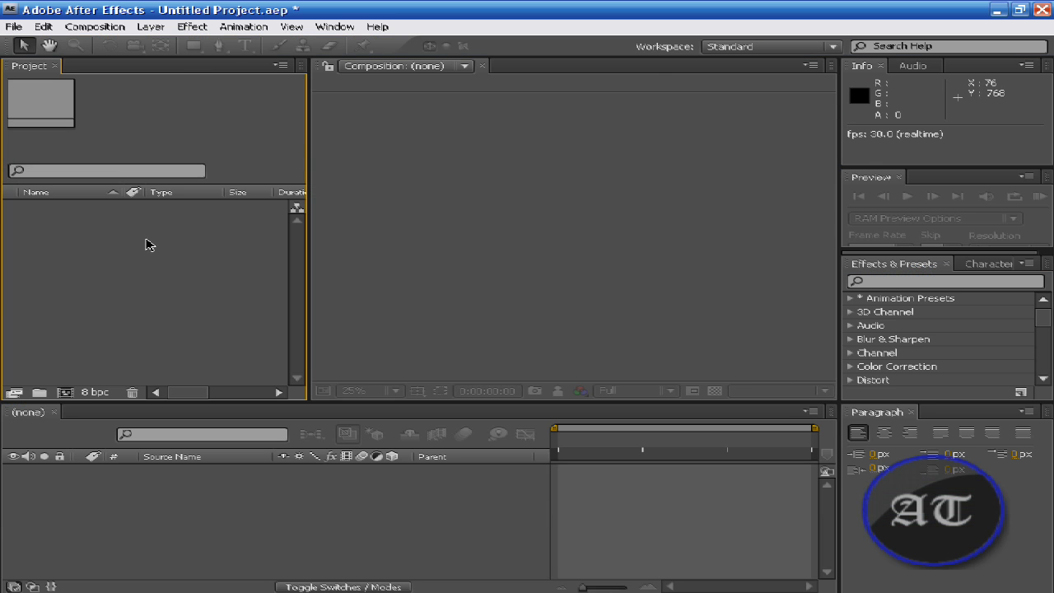
{"action": "double_click", "coordinate": [108, 265]}
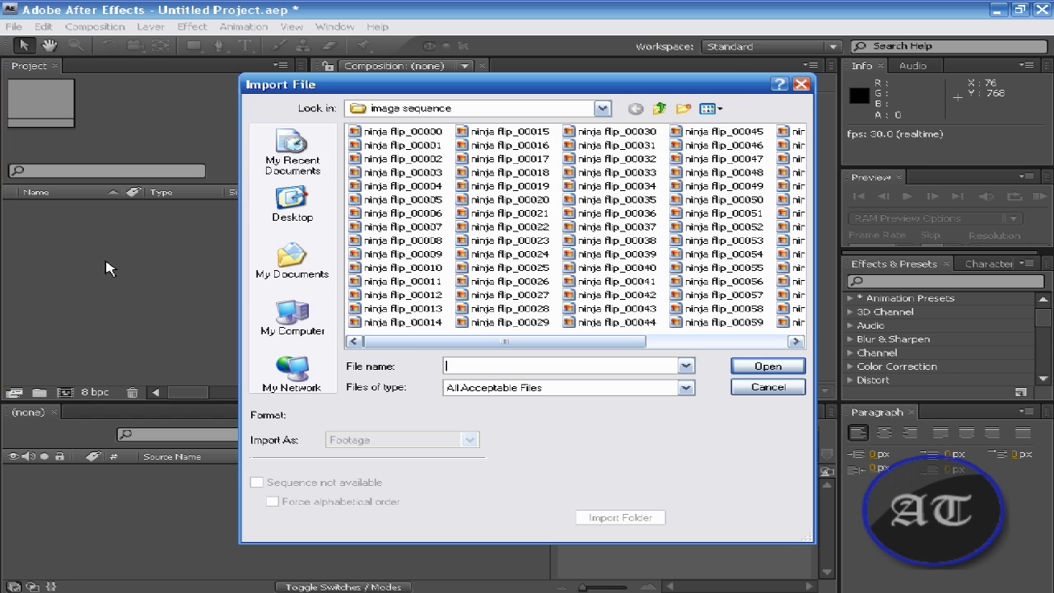
{"action": "left_click", "coordinate": [424, 135]}
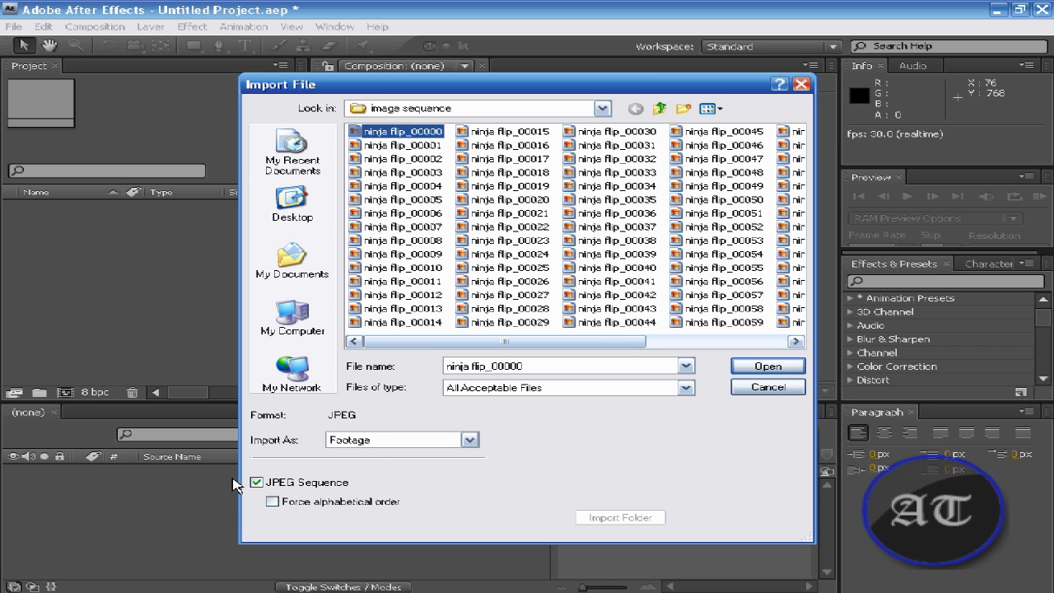
{"action": "left_click", "coordinate": [768, 368]}
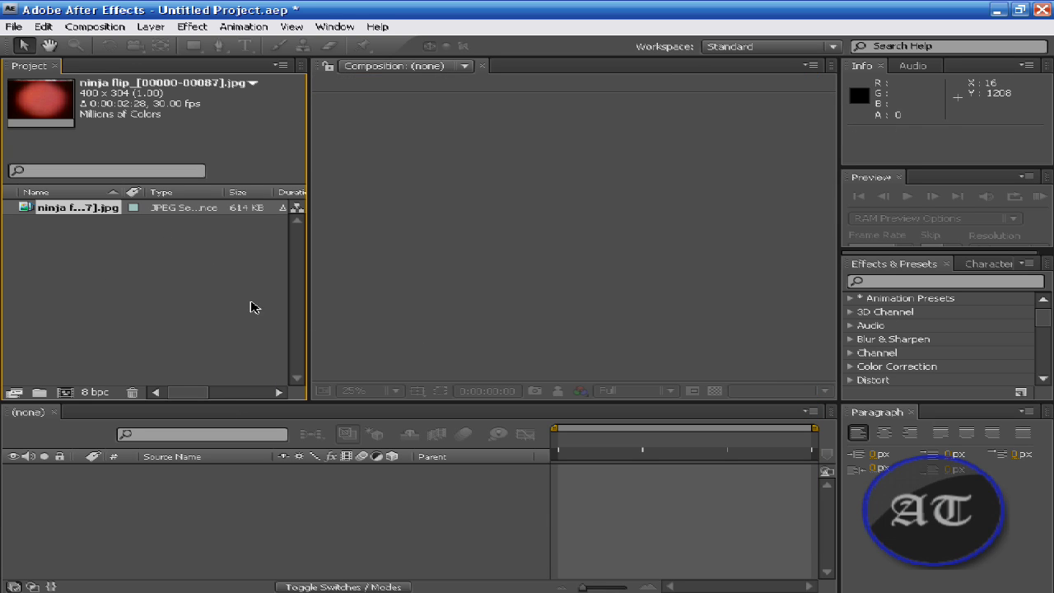
{"action": "left_click", "coordinate": [50, 260]}
{"action": "left_click", "coordinate": [53, 210]}
Play the ninja flip footage in the footage viewer, stopping at 0:00:02:12.
{"action": "double_click", "coordinate": [85, 209]}
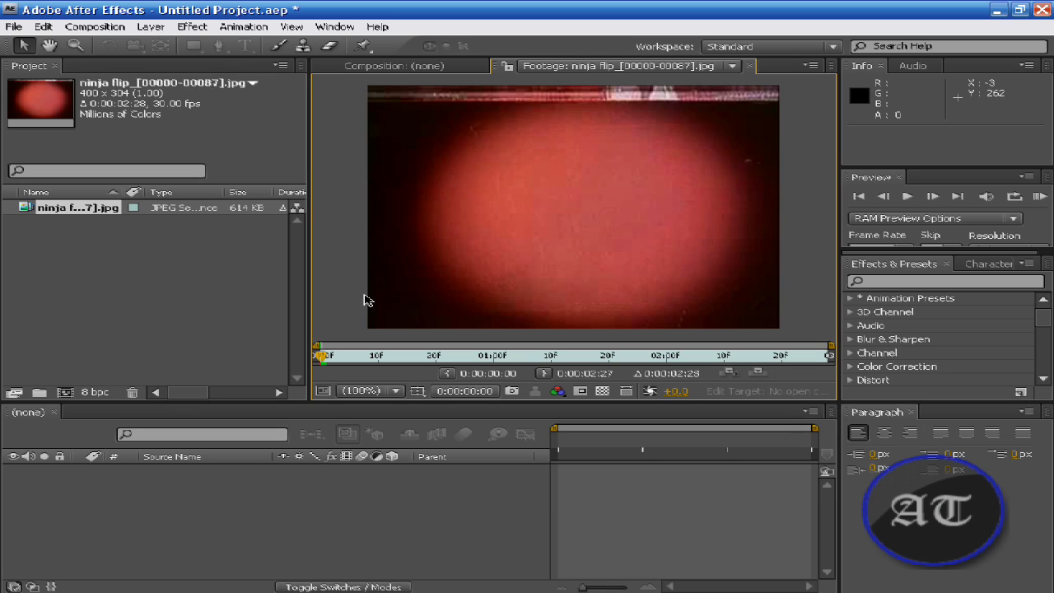
{"action": "key", "text": "space"}
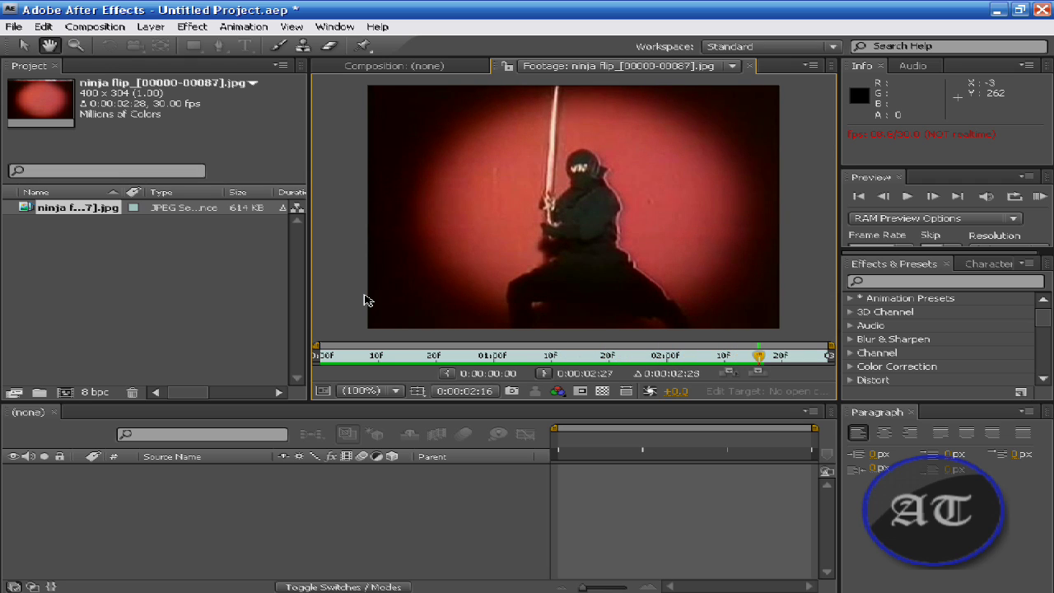
{"action": "key", "text": "v"}
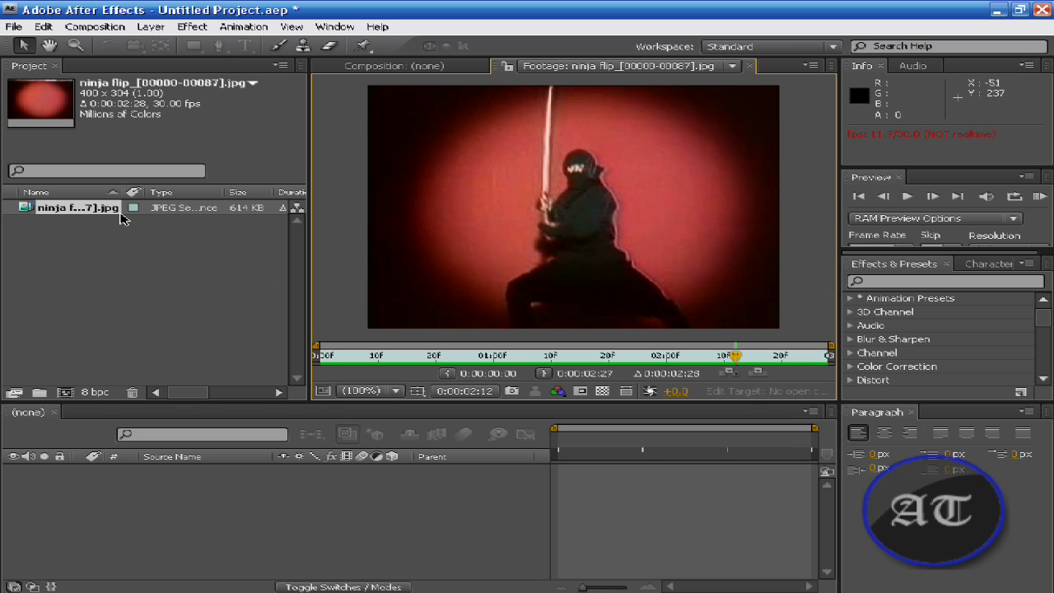
Select the ninja flip sequence in the Project panel and delete it.
{"action": "left_click", "coordinate": [97, 215]}
{"action": "left_click", "coordinate": [94, 208]}
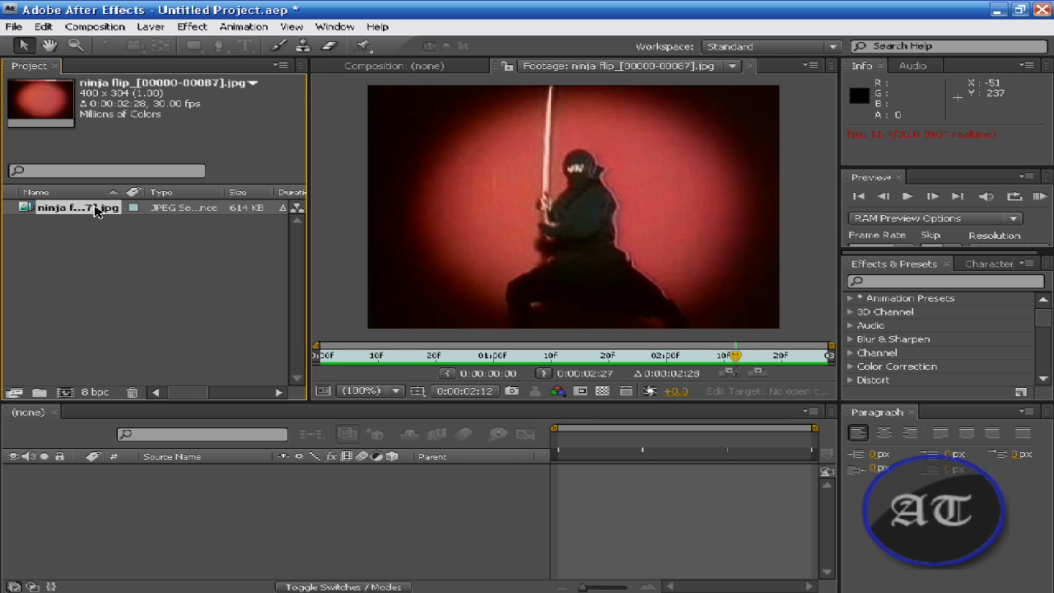
{"action": "key", "text": "Delete"}
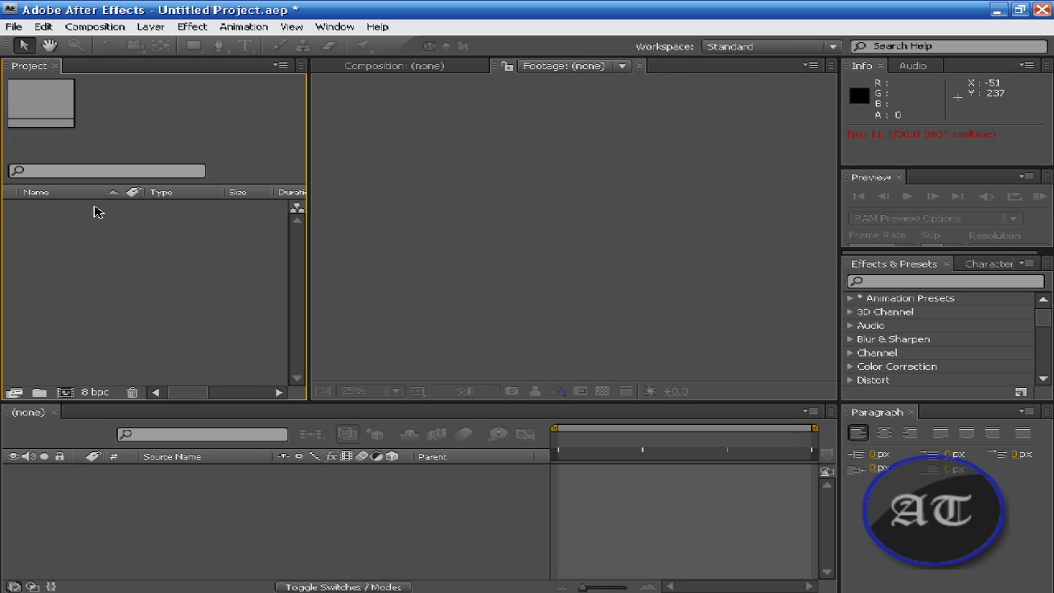